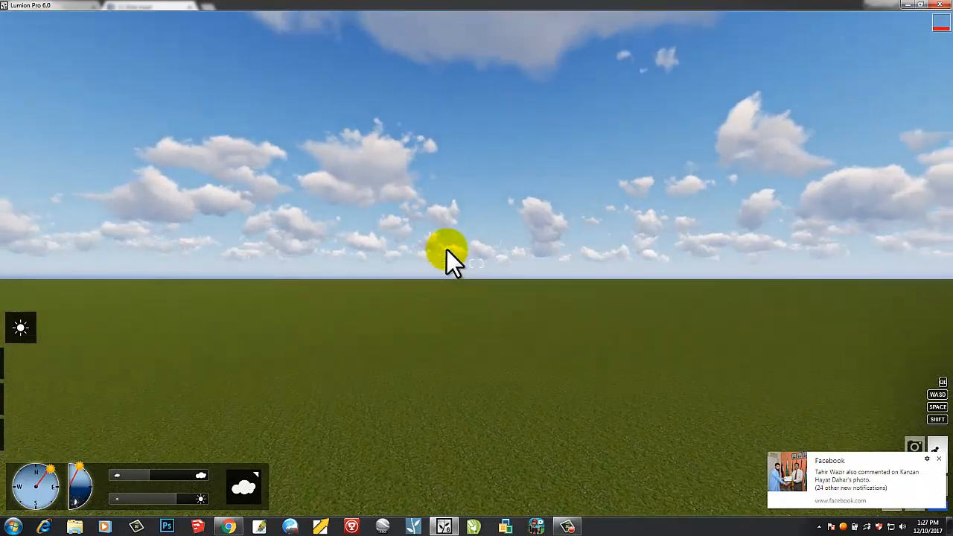
Step: Place a tree on the grass terrain with the object placement tools and return to the weather controls
mouse_move(4, 339)
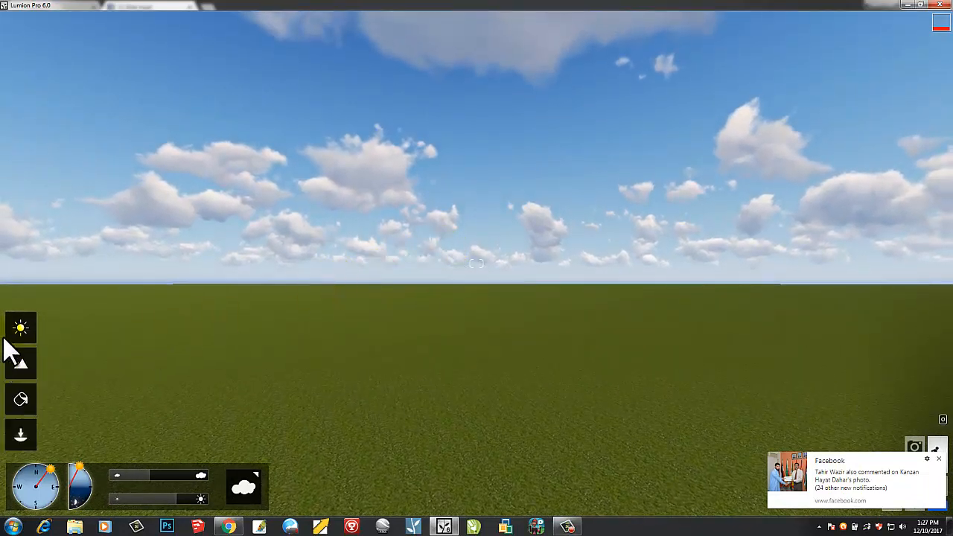
left_click(22, 435)
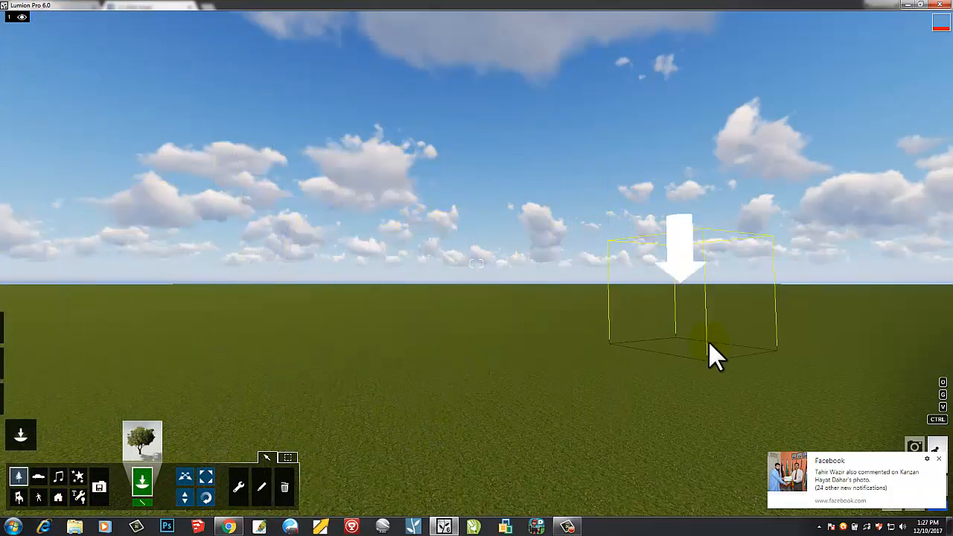
left_click(940, 458)
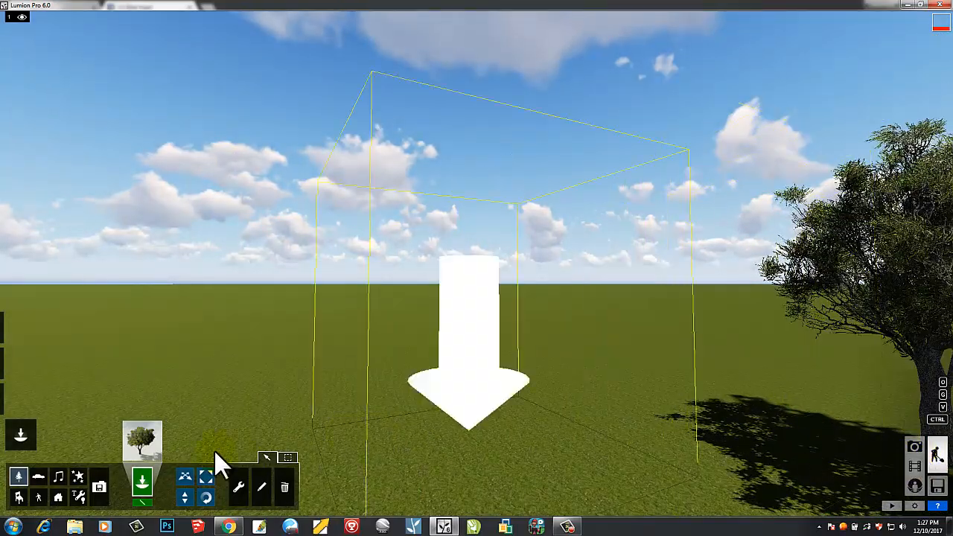
mouse_move(4, 426)
left_click(21, 328)
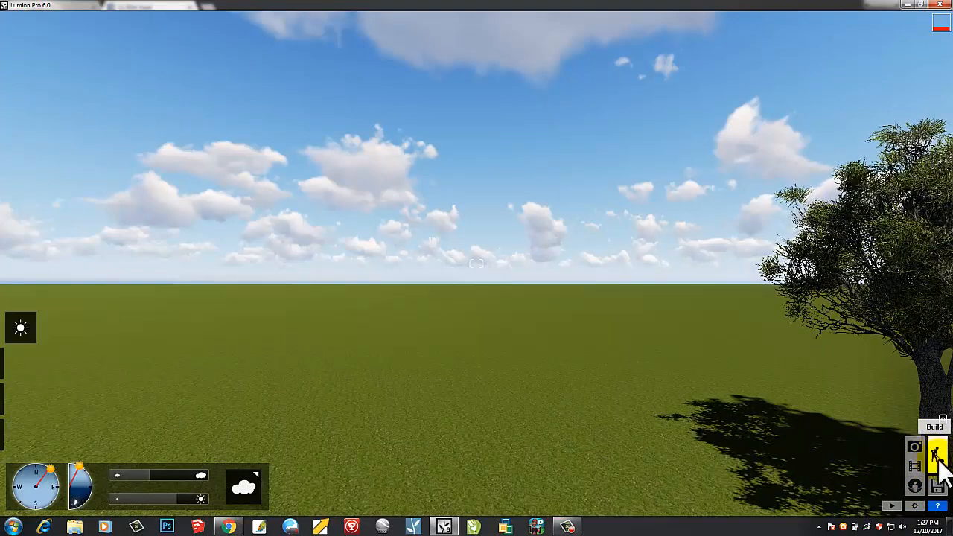
Step: Review the editor quality, resolution and measurement unit options in the program settings
left_click(917, 506)
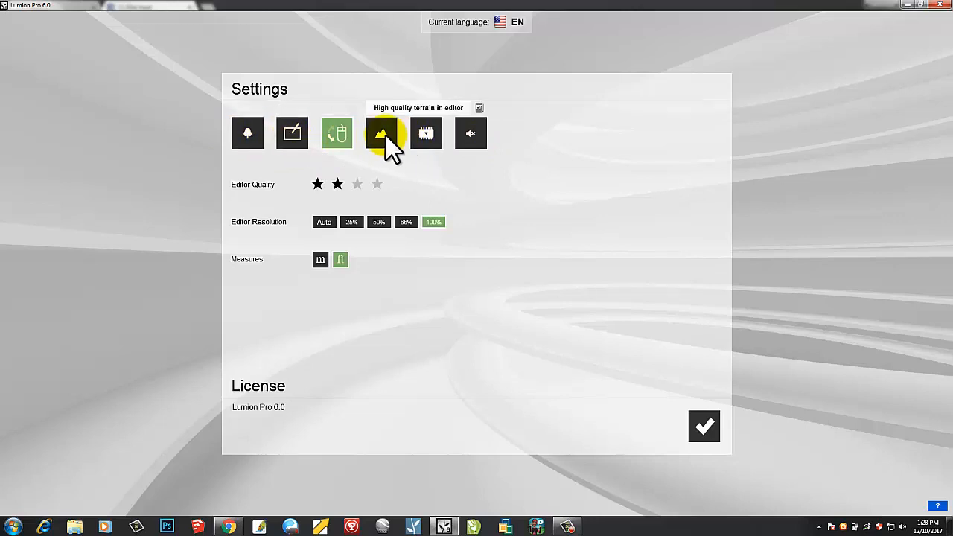
left_click(704, 426)
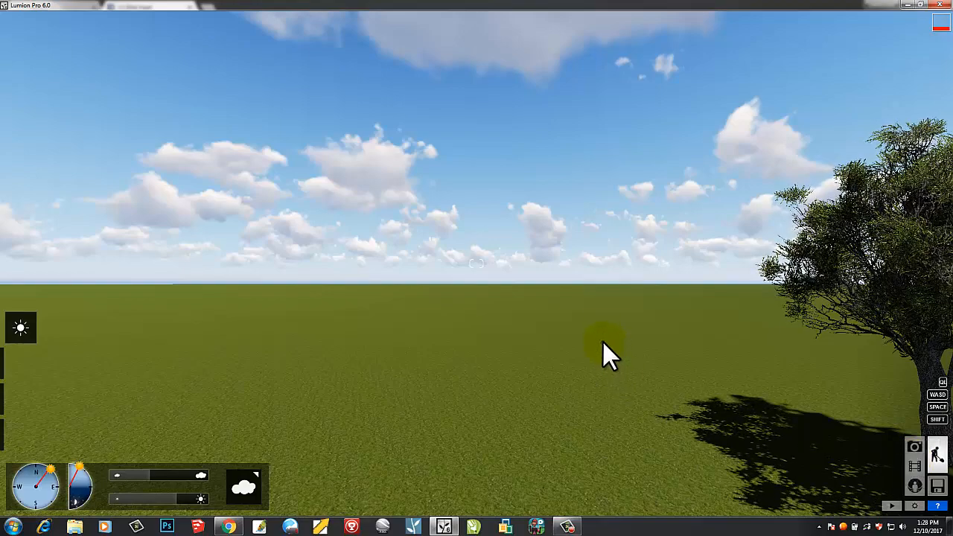
Step: Load the beach house scene with the surfboard from the example scenes
right_click_drag(603, 343, 601, 342)
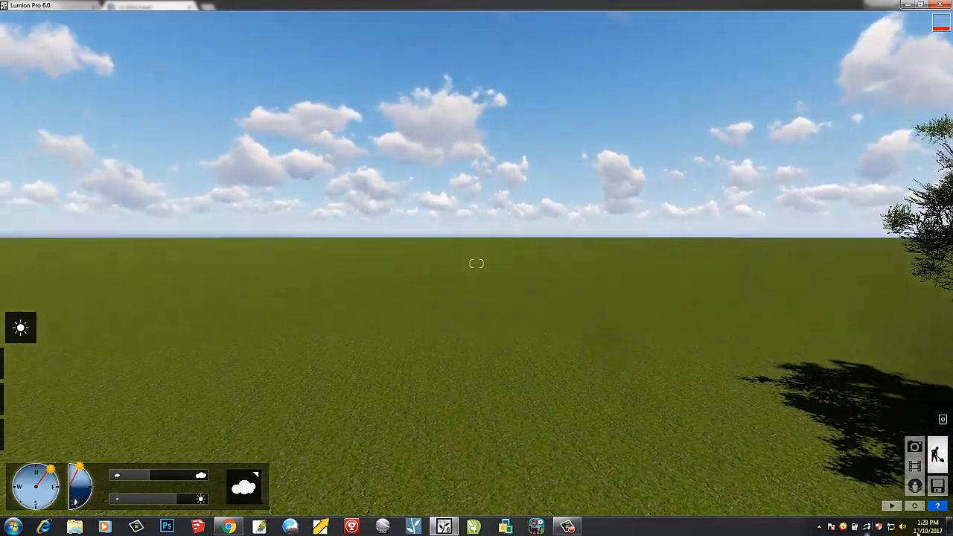
left_click(937, 486)
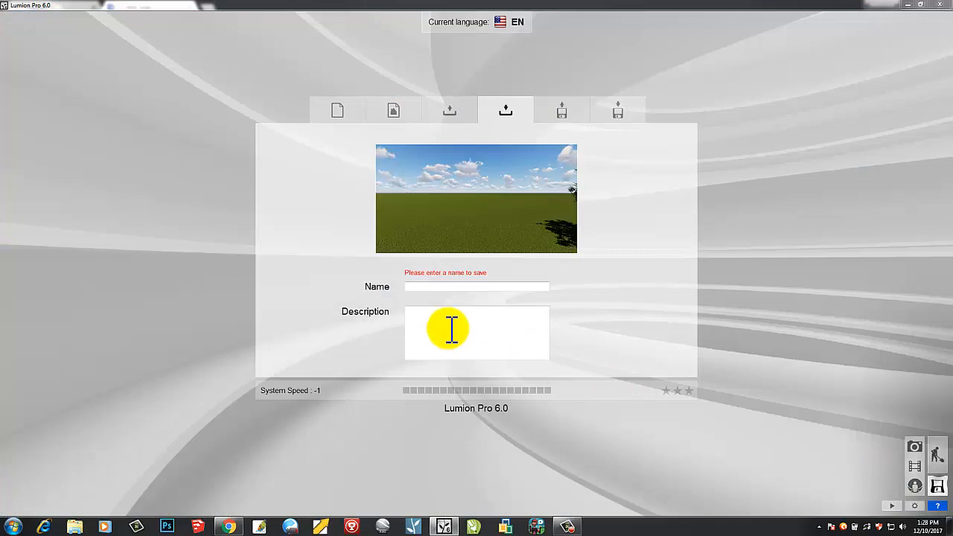
left_click(381, 110)
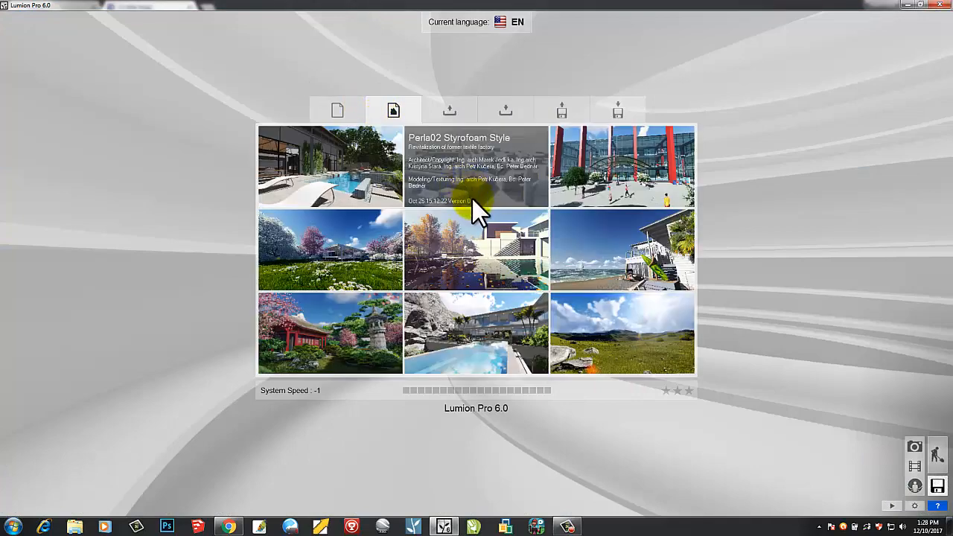
left_click(594, 263)
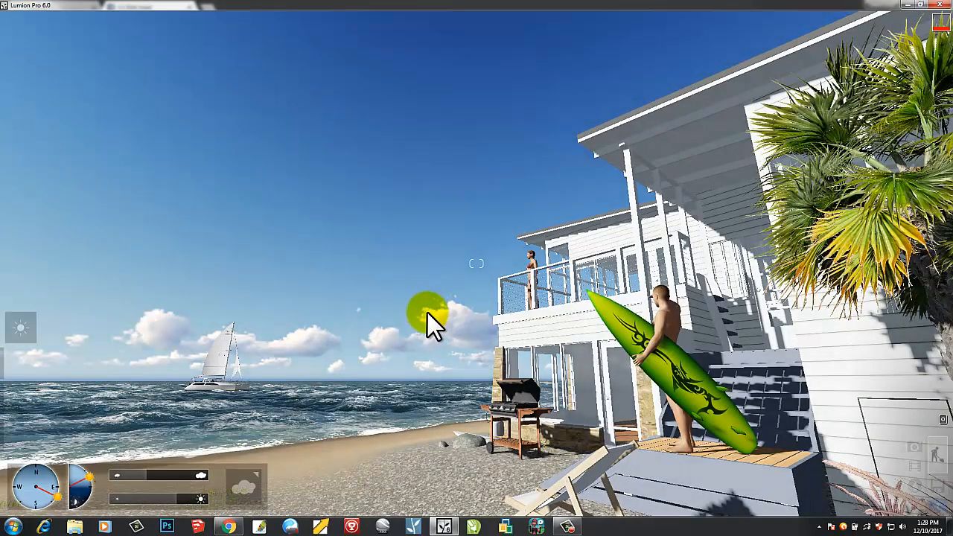
Step: Switch to Photo mode and select the empty sixth photo slot
mouse_move(432, 304)
right_mouse_down()
mouse_move(296, 342)
mouse_move(310, 382)
mouse_move(350, 368)
right_mouse_up()
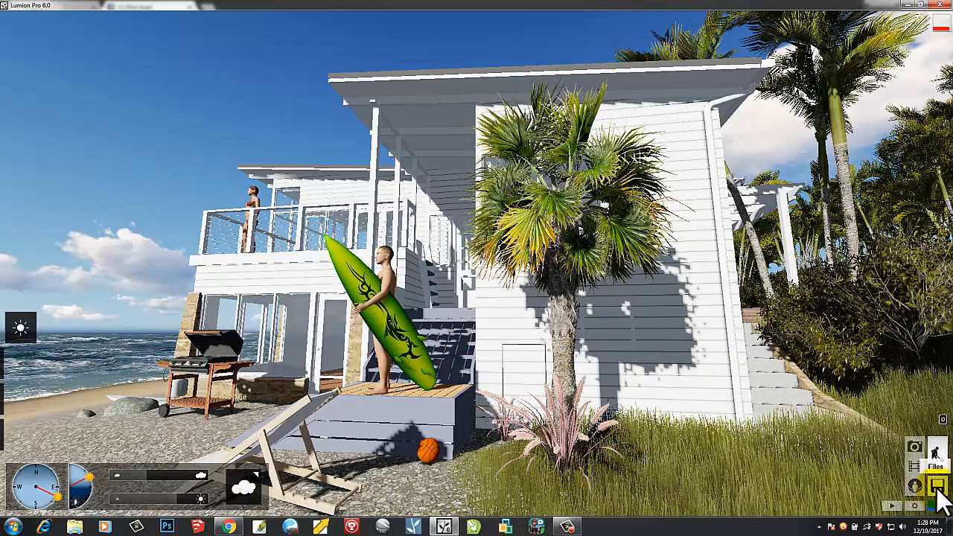
left_click(919, 447)
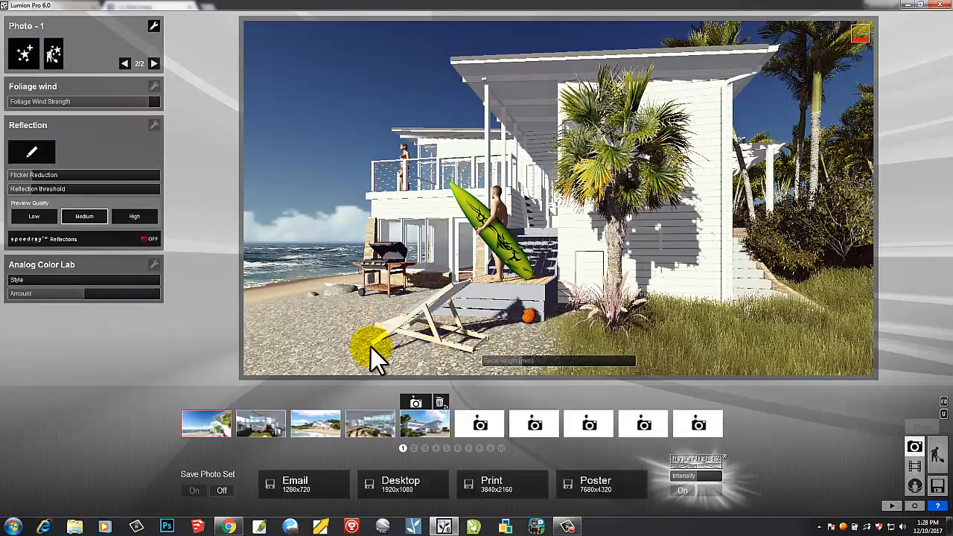
mouse_move(493, 430)
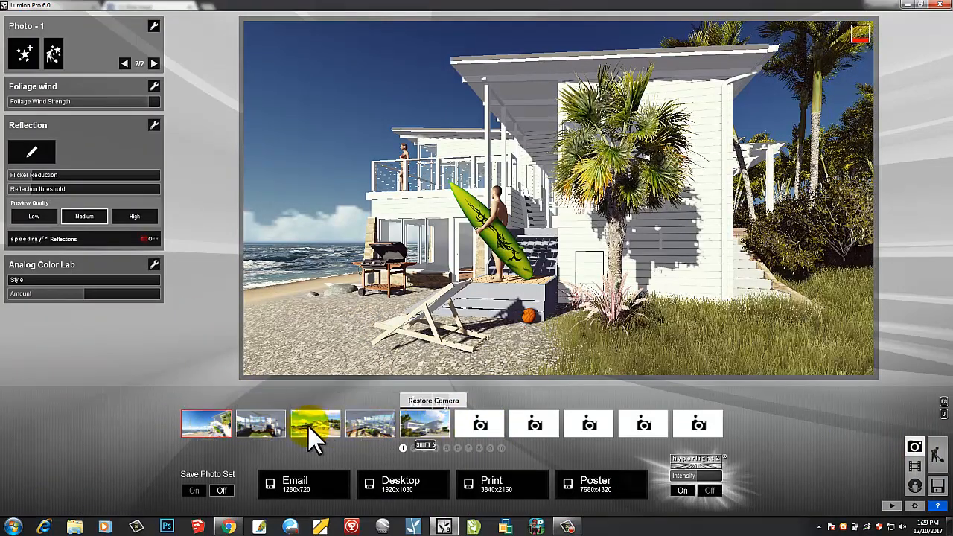
left_click(484, 428)
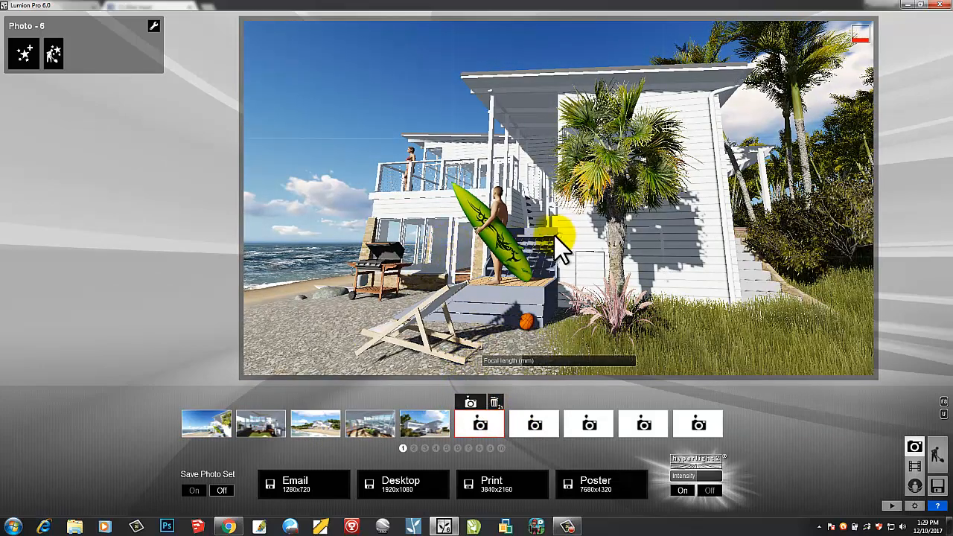
Step: Fly the photo camera toward the barbecue and back across the beach to explore viewpoints
mouse_move(554, 235)
right_mouse_down()
mouse_move(576, 234)
mouse_move(553, 239)
mouse_move(560, 223)
mouse_move(560, 237)
mouse_move(544, 242)
mouse_move(560, 236)
right_mouse_up()
key("w")
key("s")
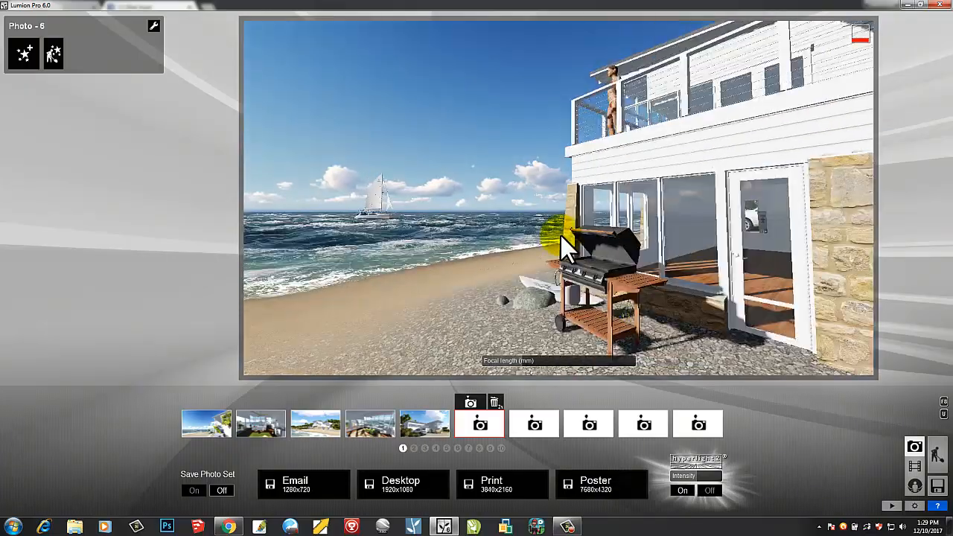
right_click_drag(594, 201, 590, 203)
key("a")
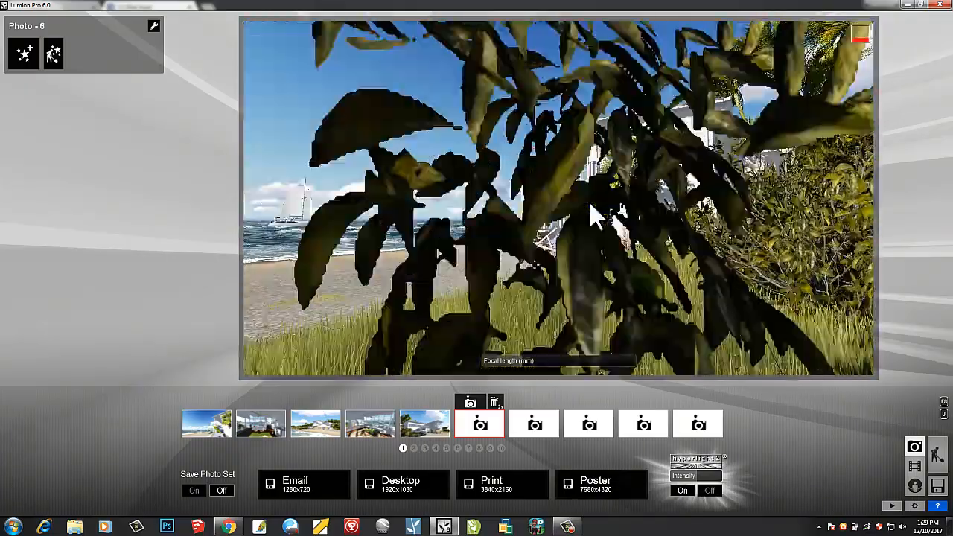
key("a")
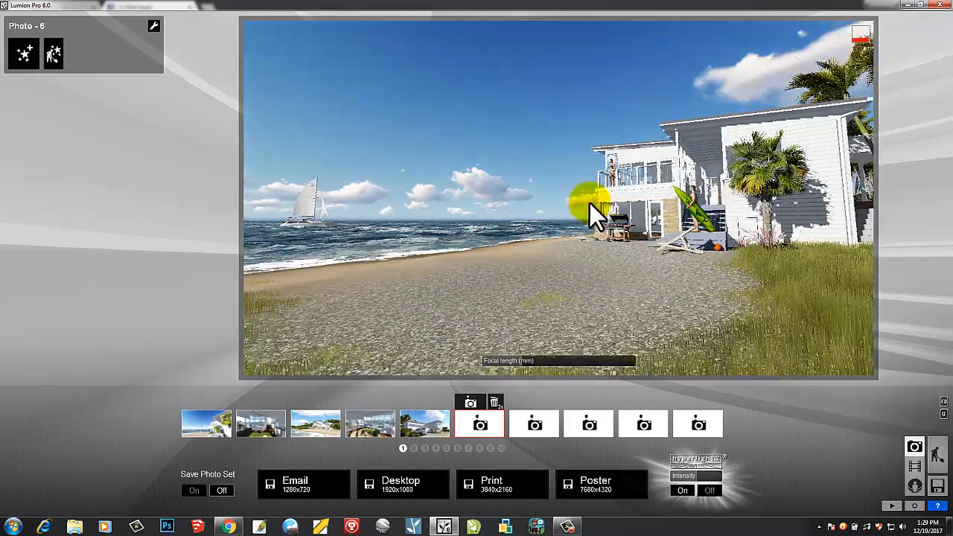
Step: Frame the whole beach house with the sea and palms from a raised front viewpoint for the photo
right_click_drag(671, 224, 657, 224)
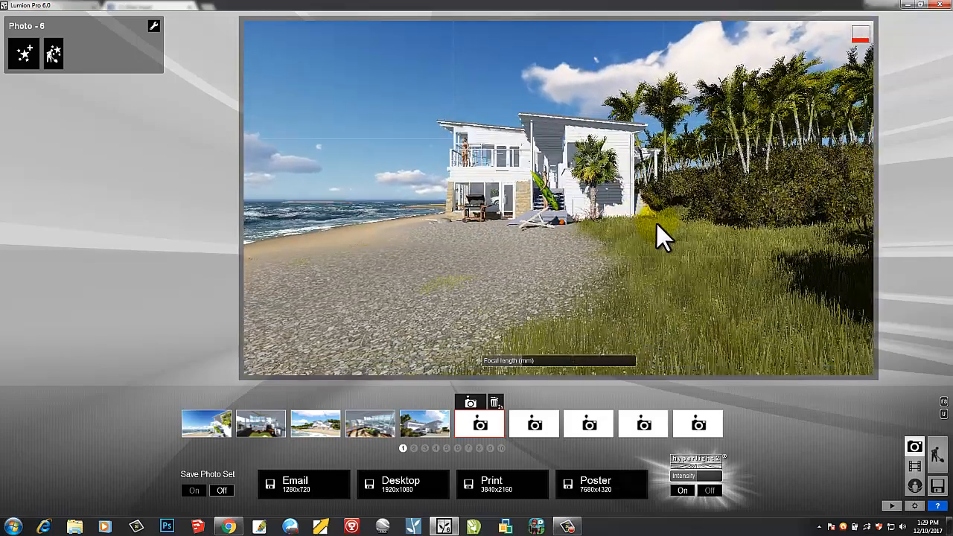
key("w")
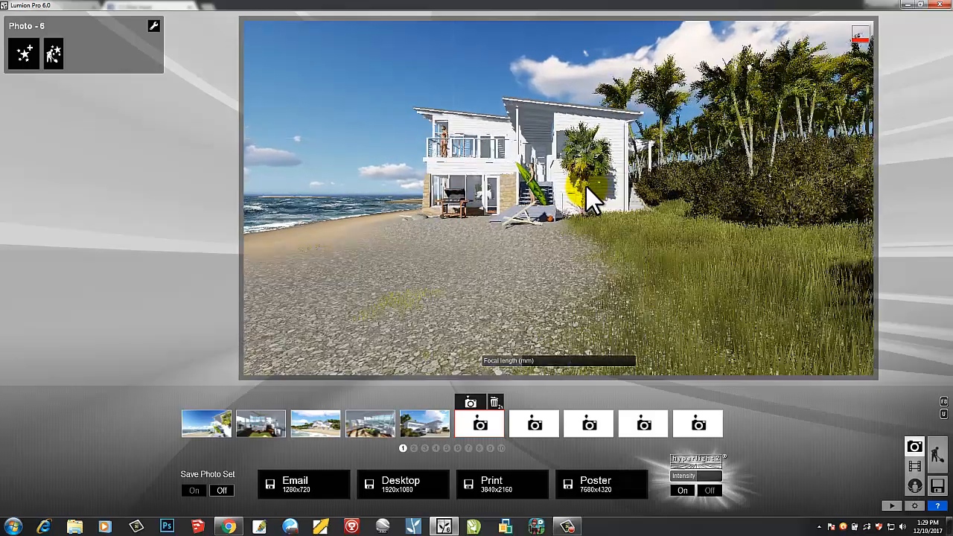
right_click_drag(574, 214, 574, 213)
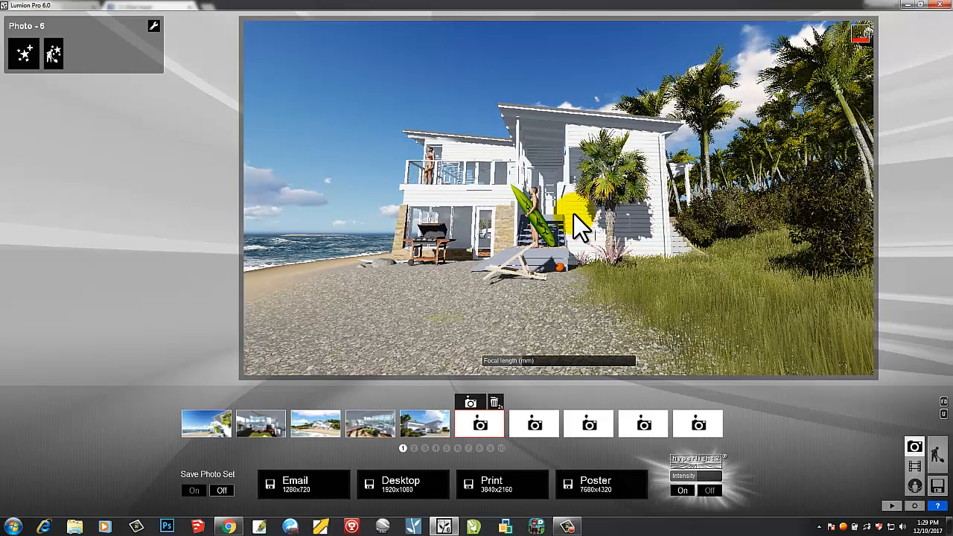
key("q")
key("q")
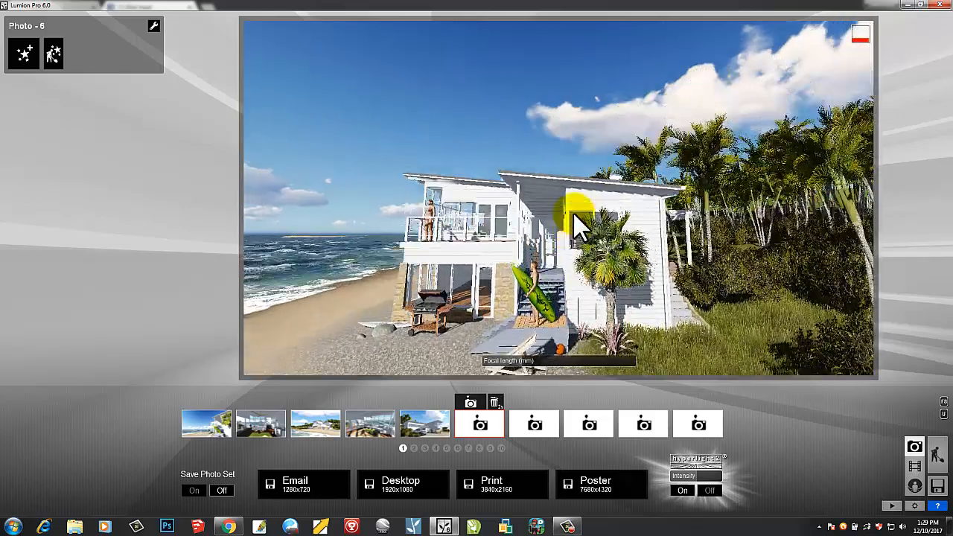
right_click_drag(549, 232, 548, 238)
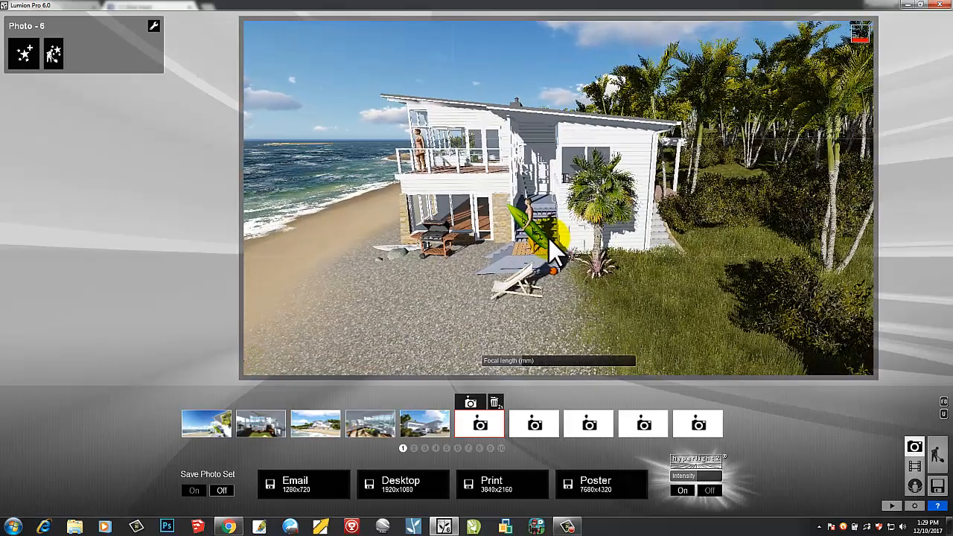
key("w")
key("s")
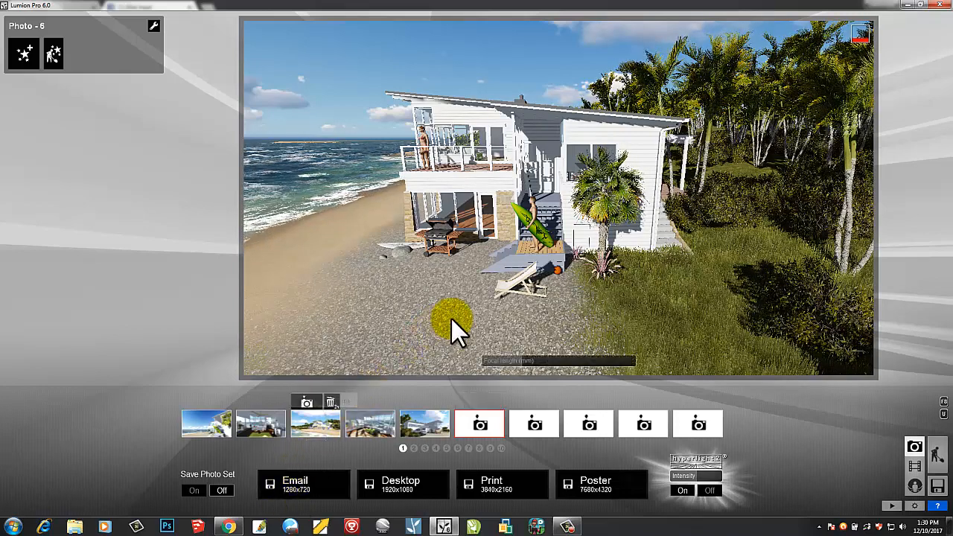
right_click_drag(457, 318, 457, 319)
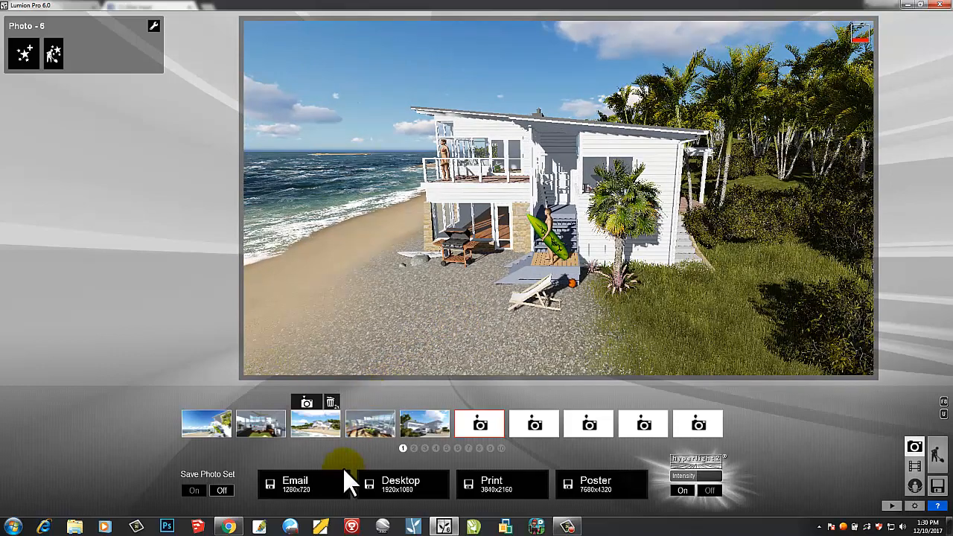
Step: Render the framed view at the Email size of 1280x720 to a JPG file in the lumion folder, named with repeated letters l
left_click(300, 487)
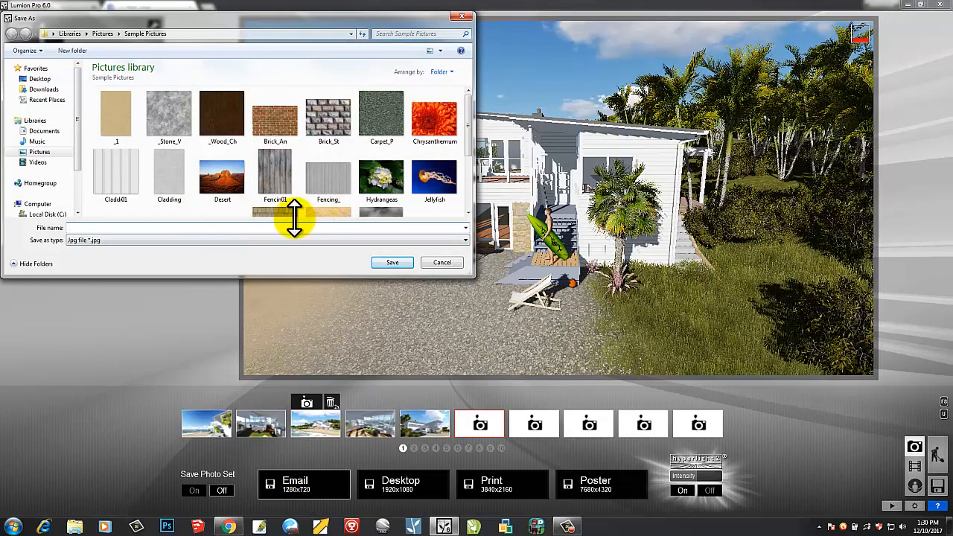
left_click(432, 263)
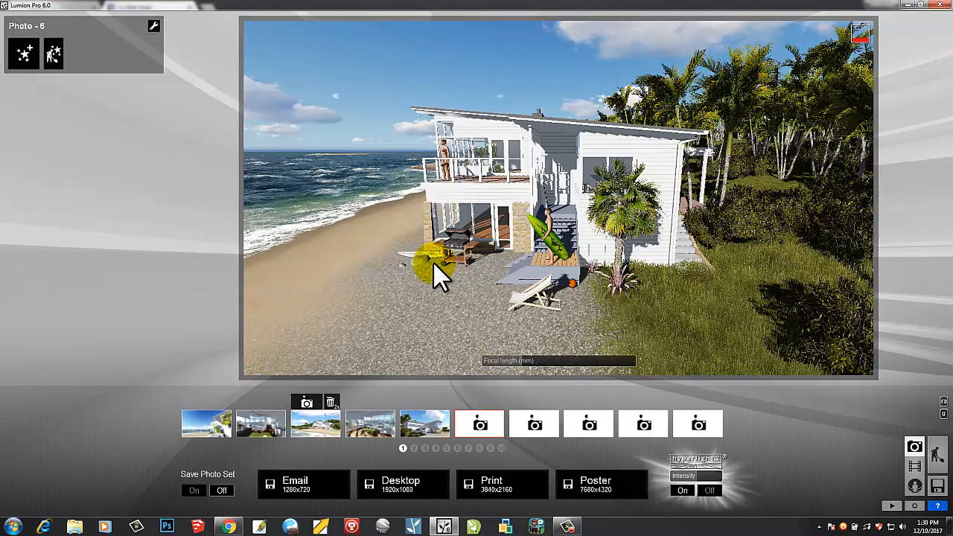
left_click(307, 479)
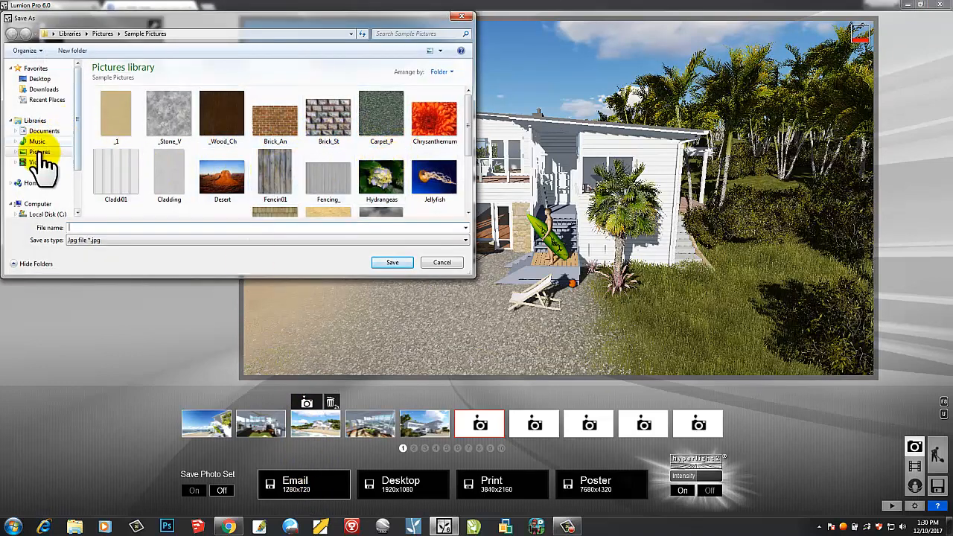
left_click(117, 242)
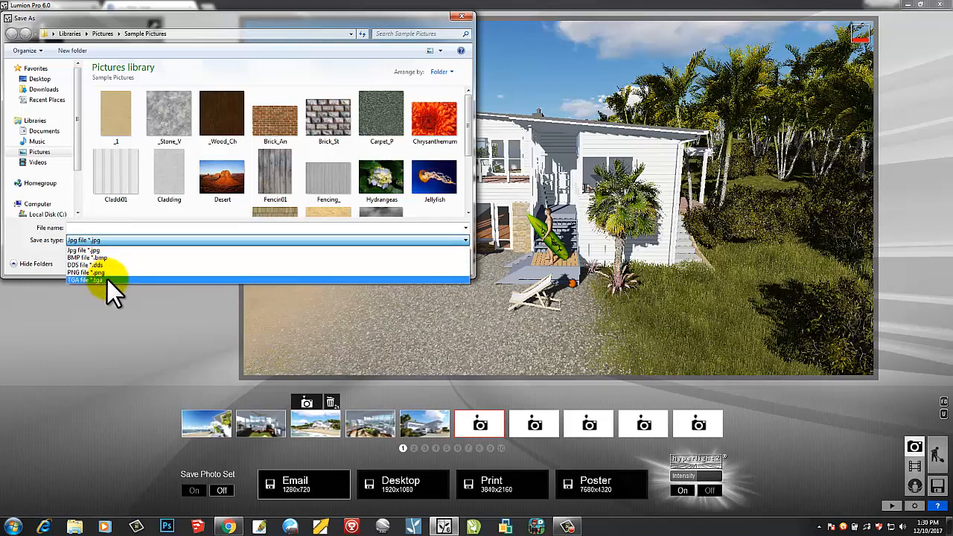
left_click(110, 242)
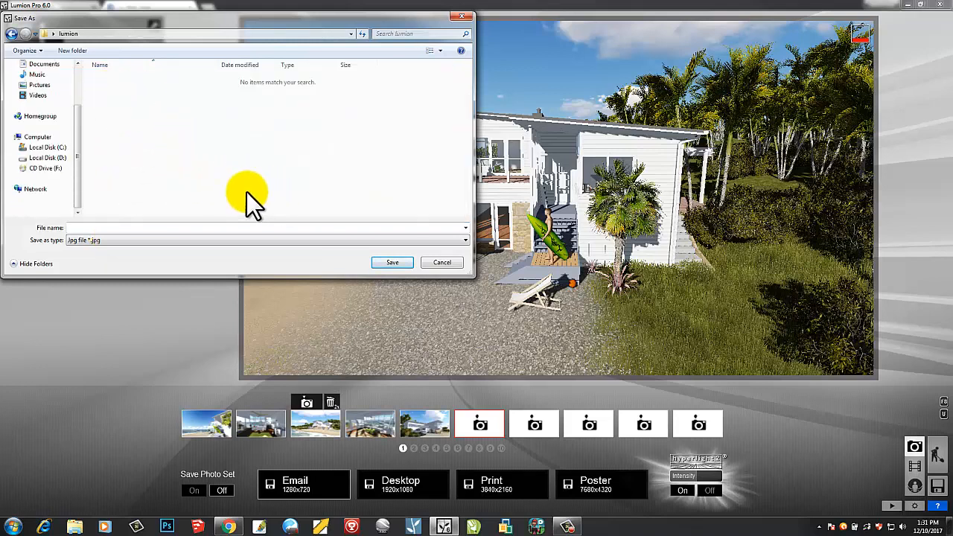
left_click(133, 228)
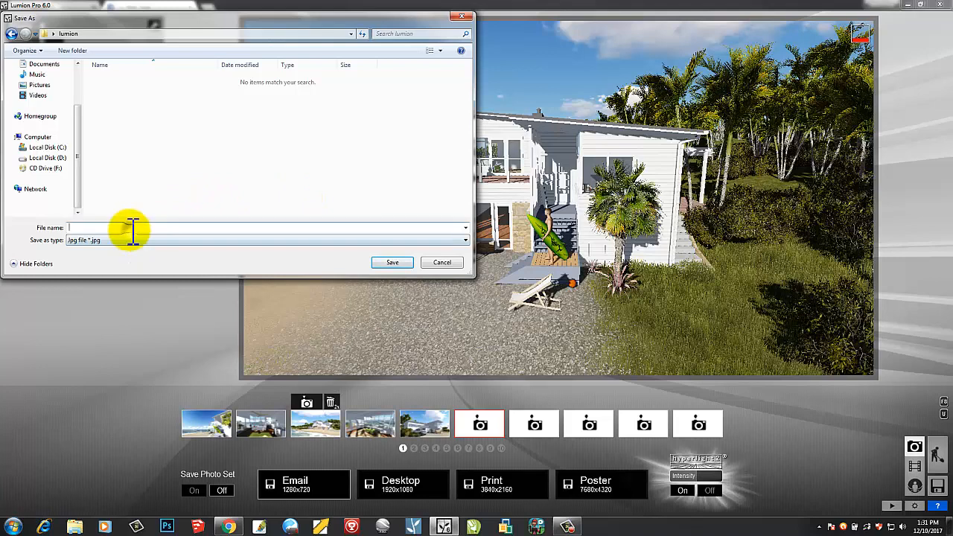
type("lll")
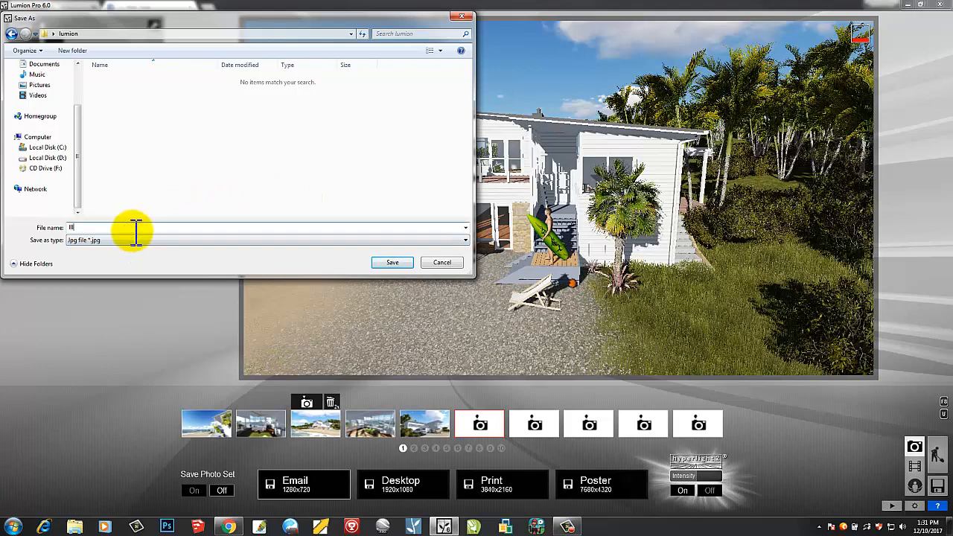
type("lllllll")
left_click(394, 263)
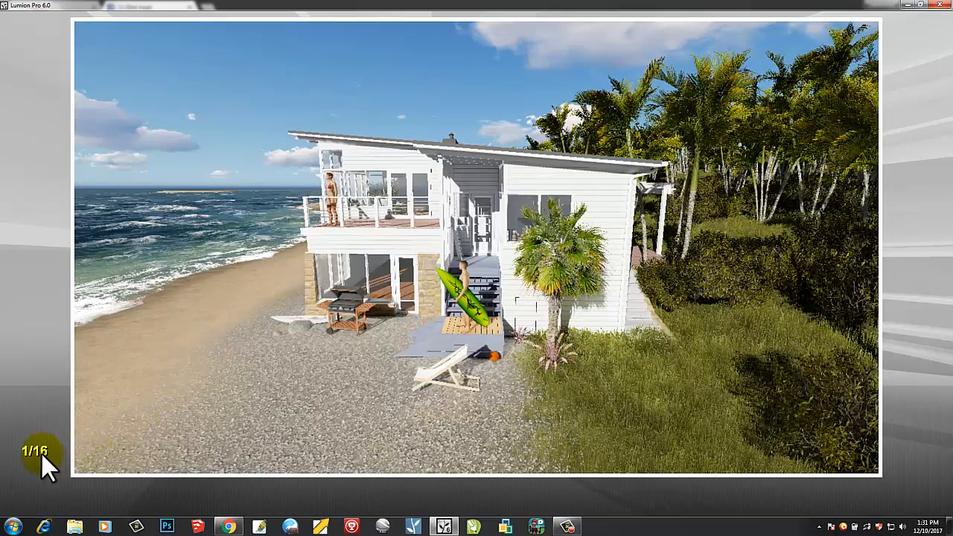
left_click(44, 456)
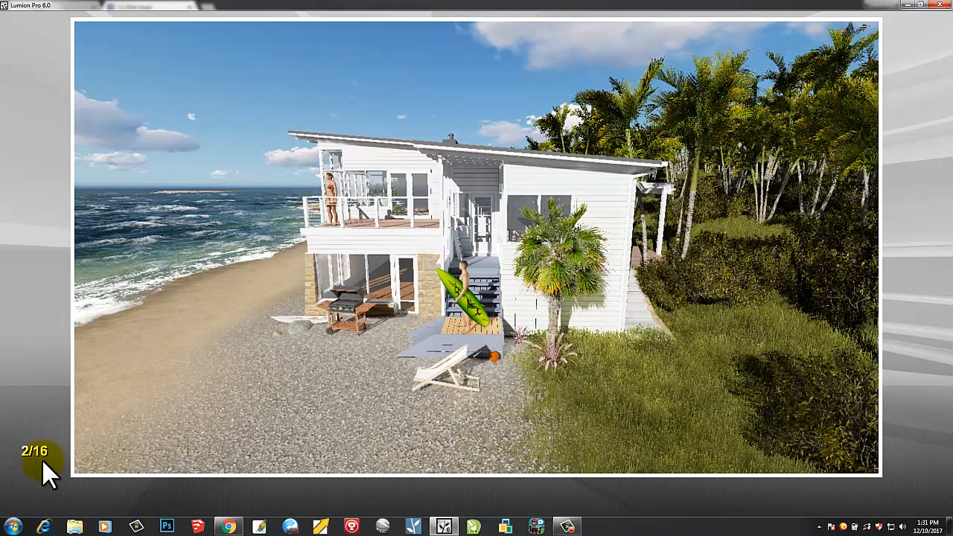
left_click(42, 455)
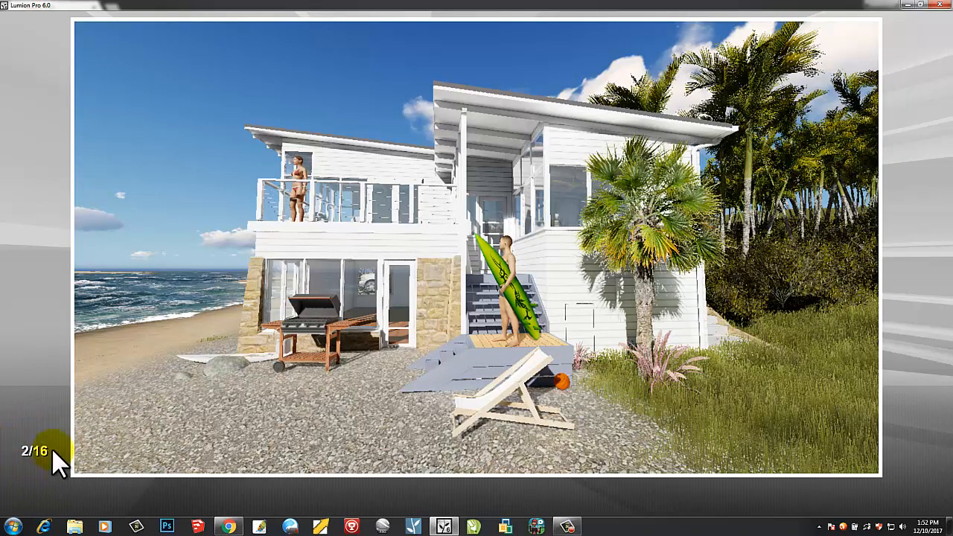
left_click(564, 528)
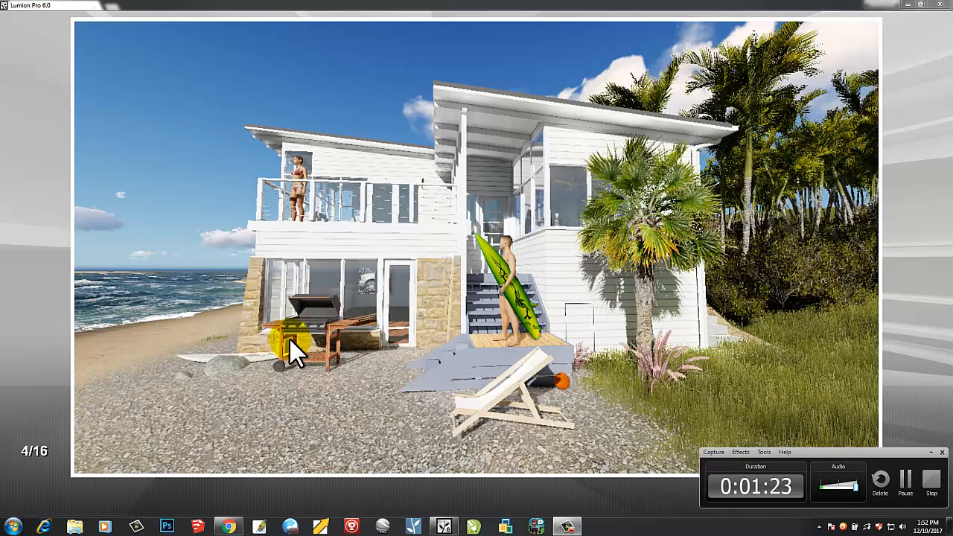
Step: Switch to Movie mode and start recording a new camera clip in the empty sixth slot
left_click(930, 451)
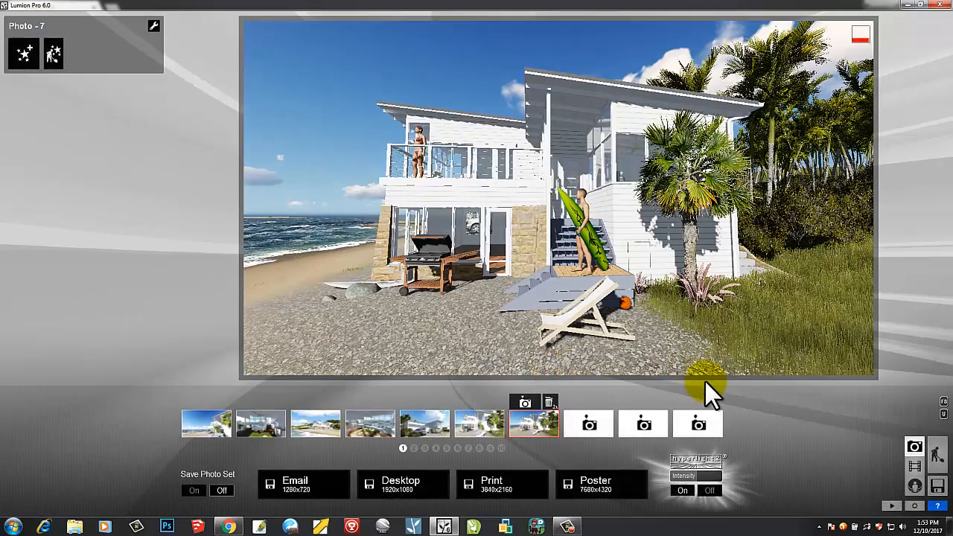
left_click(916, 467)
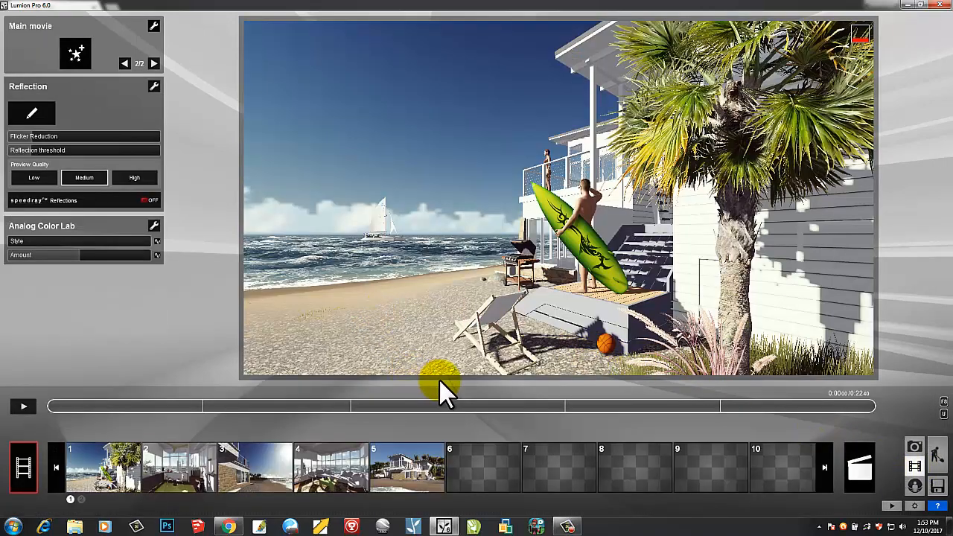
left_click(474, 460)
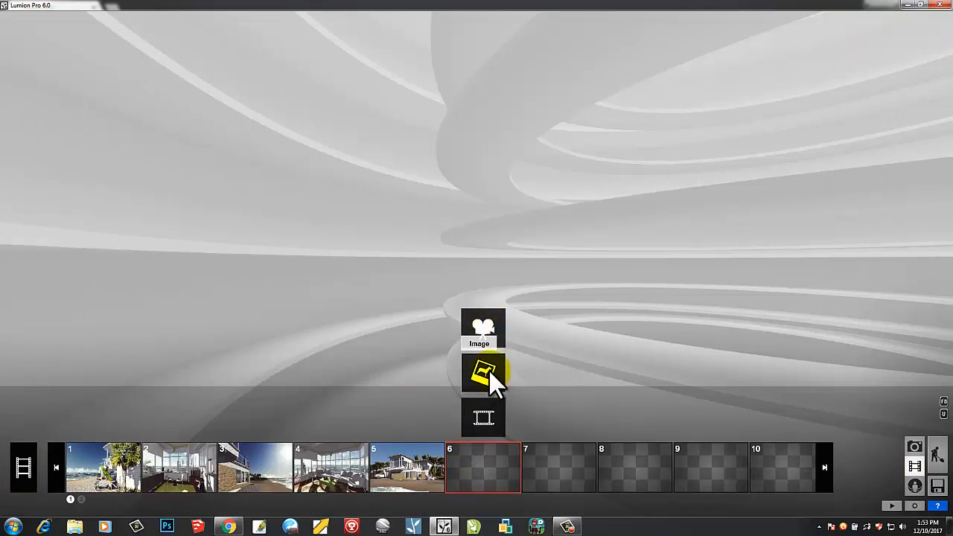
left_click(472, 316)
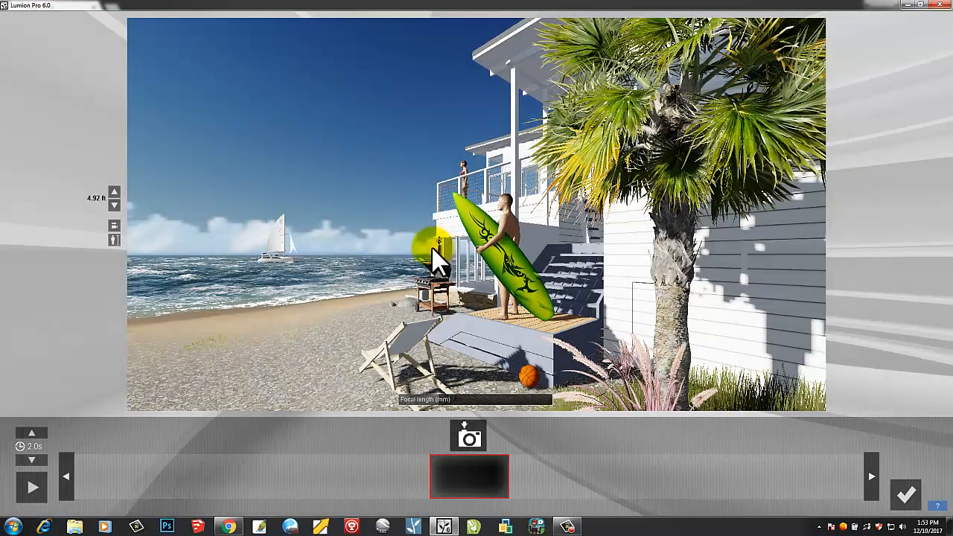
Step: Capture two flythrough keyframes, one of the surfer with the sea and sailboat, one farther back including the whole palm
mouse_move(432, 249)
right_mouse_down()
mouse_move(427, 229)
mouse_move(441, 242)
right_mouse_up()
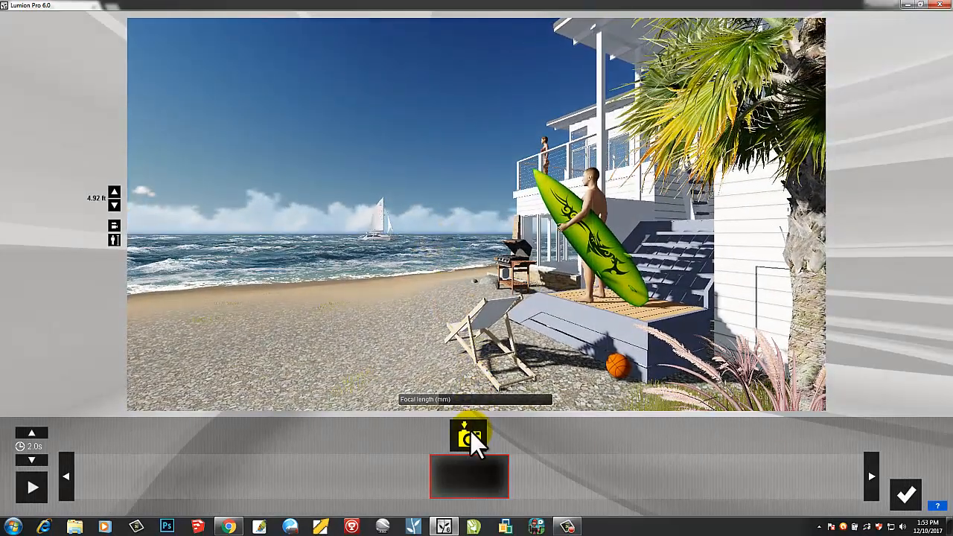
left_click(470, 432)
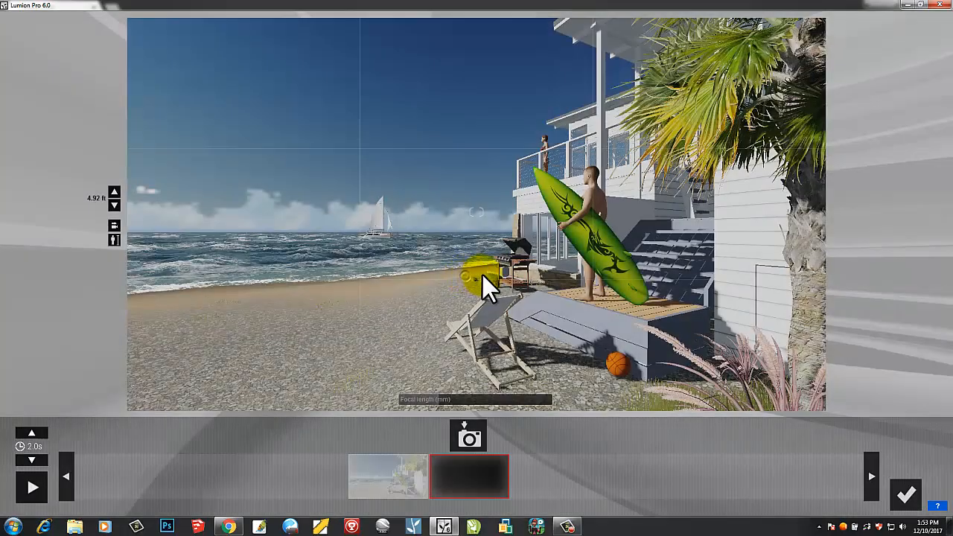
right_click_drag(482, 275, 461, 274)
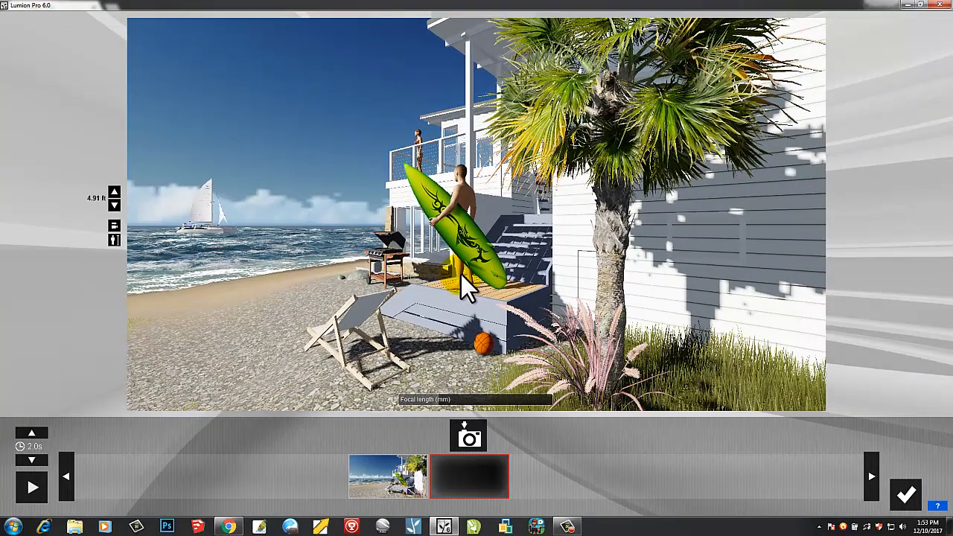
key("s")
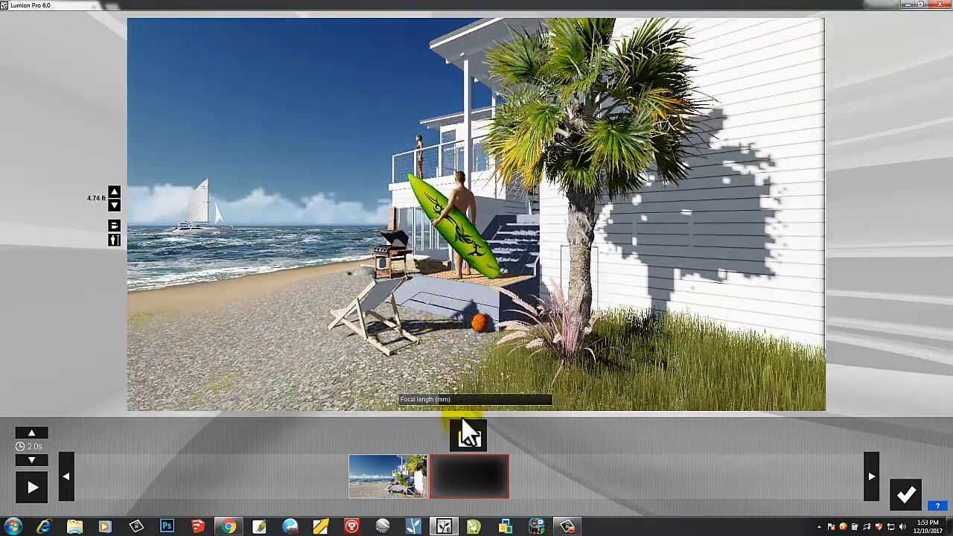
left_click(468, 440)
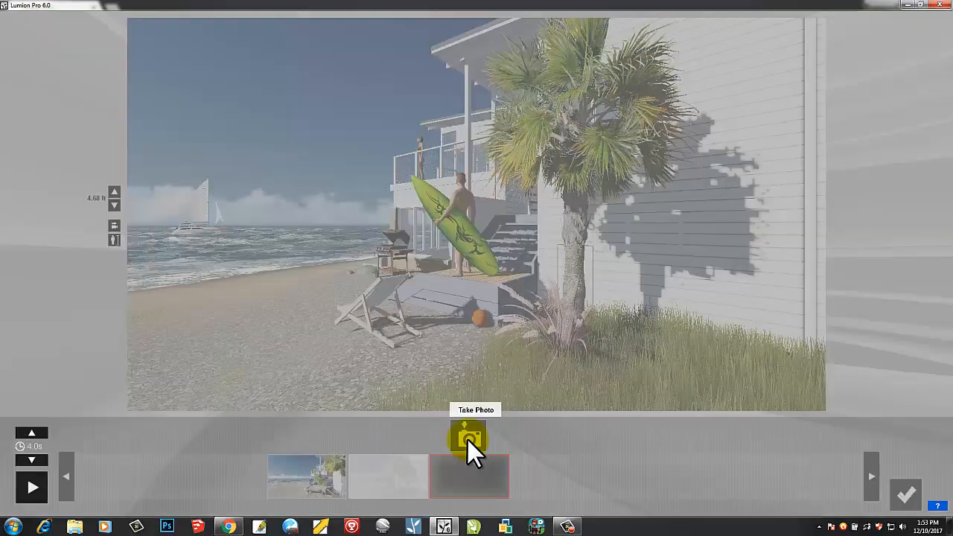
Step: Swing the camera around to face the front of the beach house and capture the third keyframe
key("a")
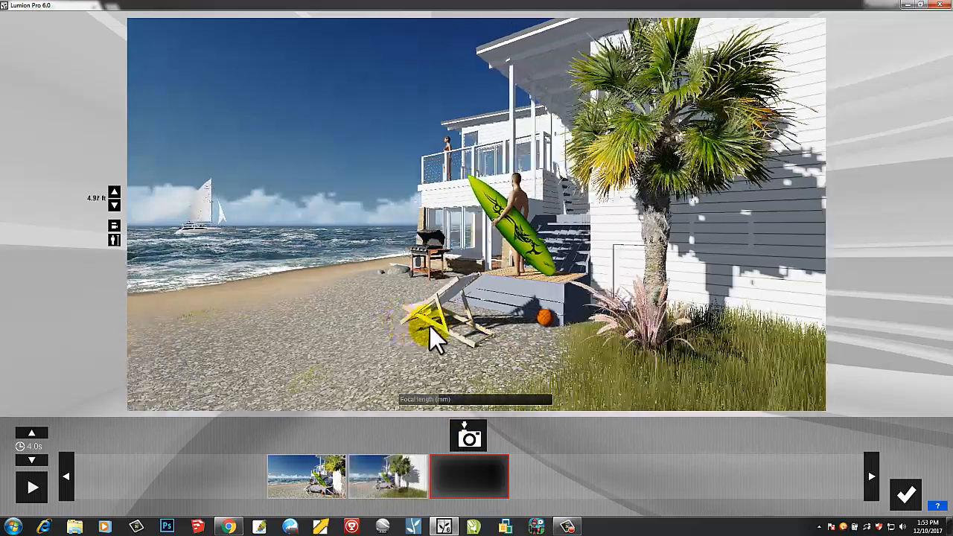
right_click_drag(429, 326, 392, 320)
key("a")
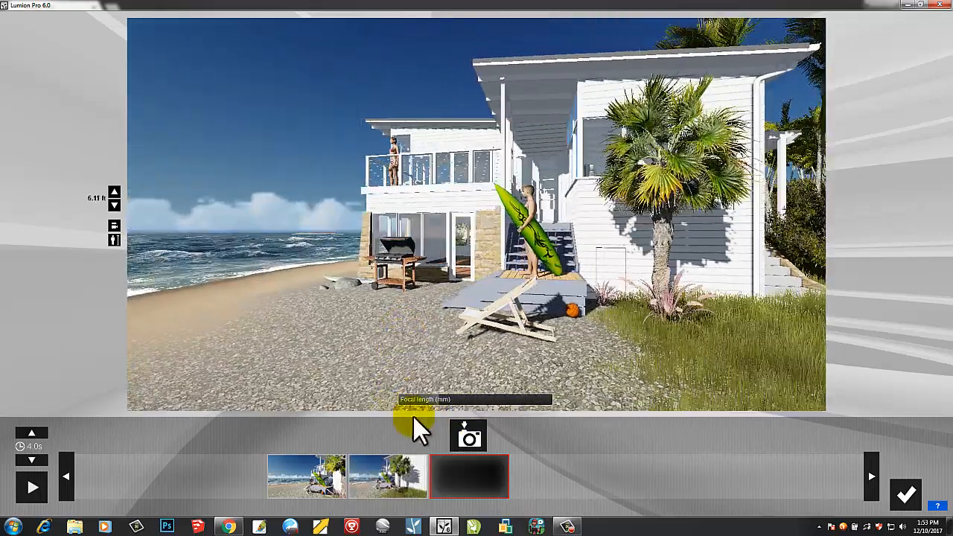
left_click(476, 433)
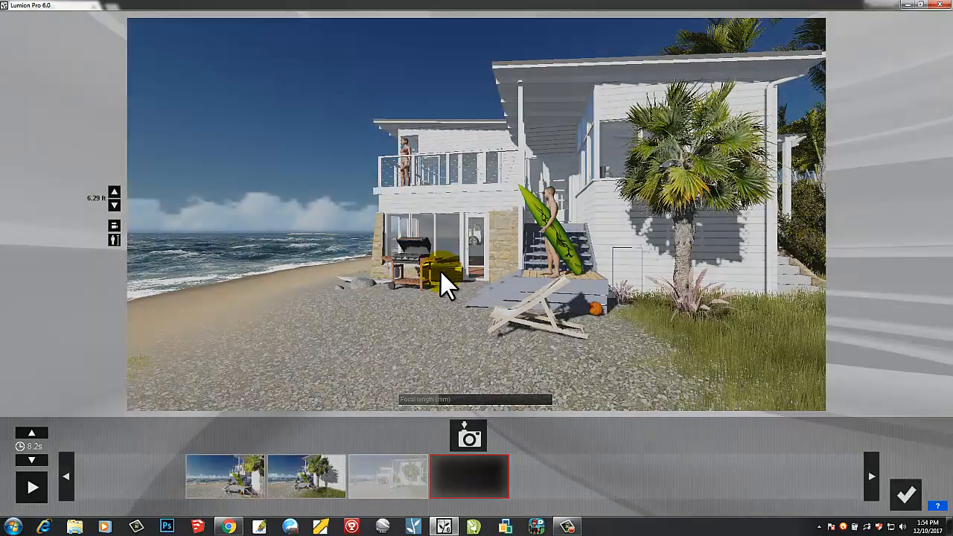
Step: Capture a fourth keyframe farther along the camera path, save the flythrough clip and play it back
key("a")
right_click_drag(440, 271, 400, 336)
key("a")
key("a")
left_click(470, 438)
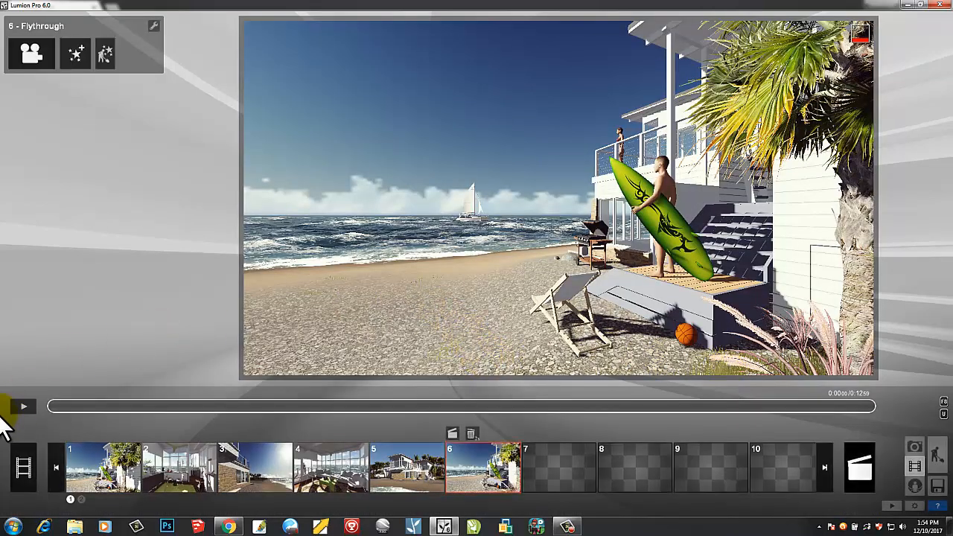
left_click(24, 408)
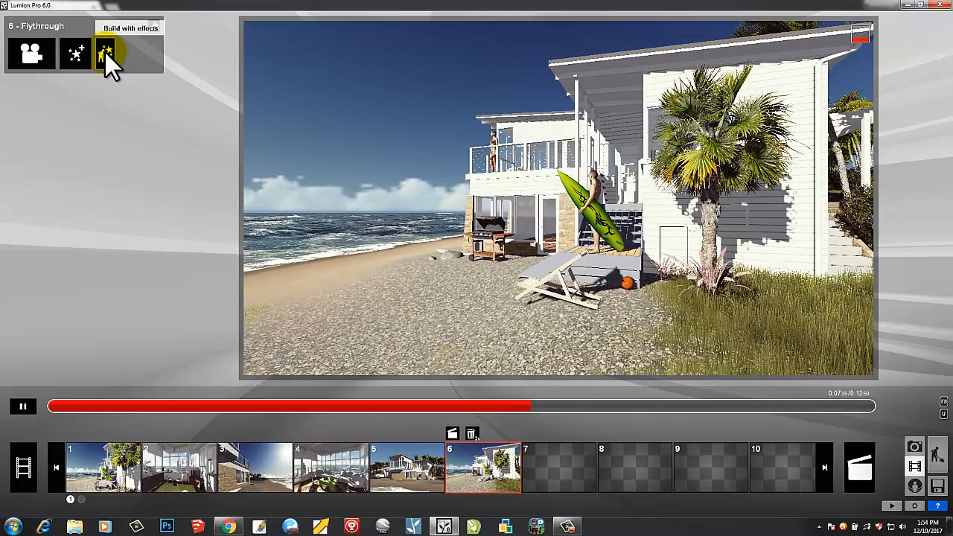
Step: Look through the movie effect categories available for the flythrough clip, from weather and objects to artistic effects, and close the selection
left_click(104, 50)
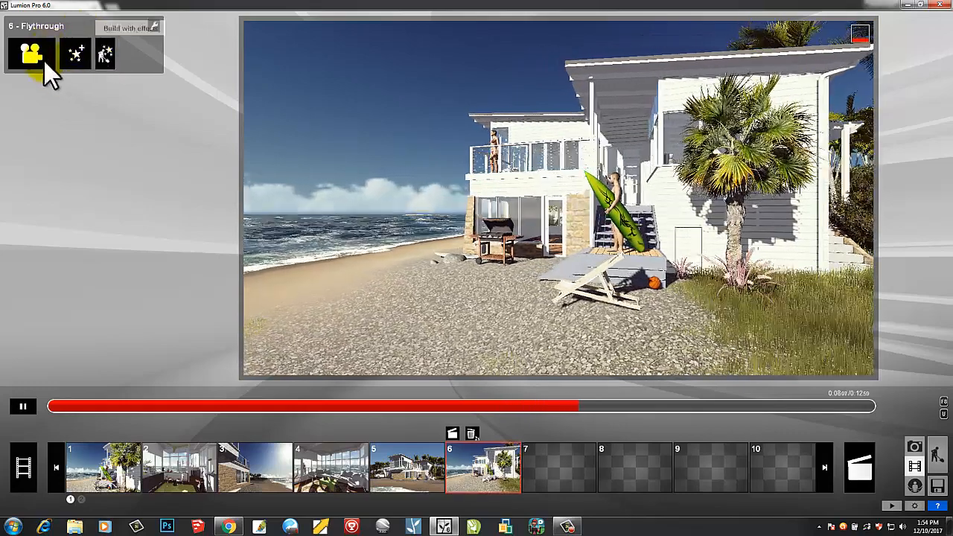
left_click(77, 56)
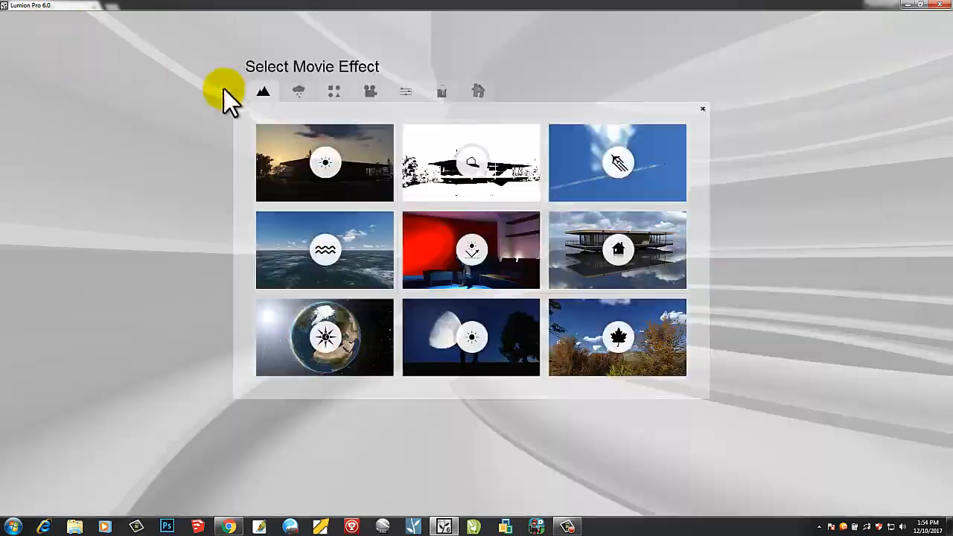
left_click(299, 91)
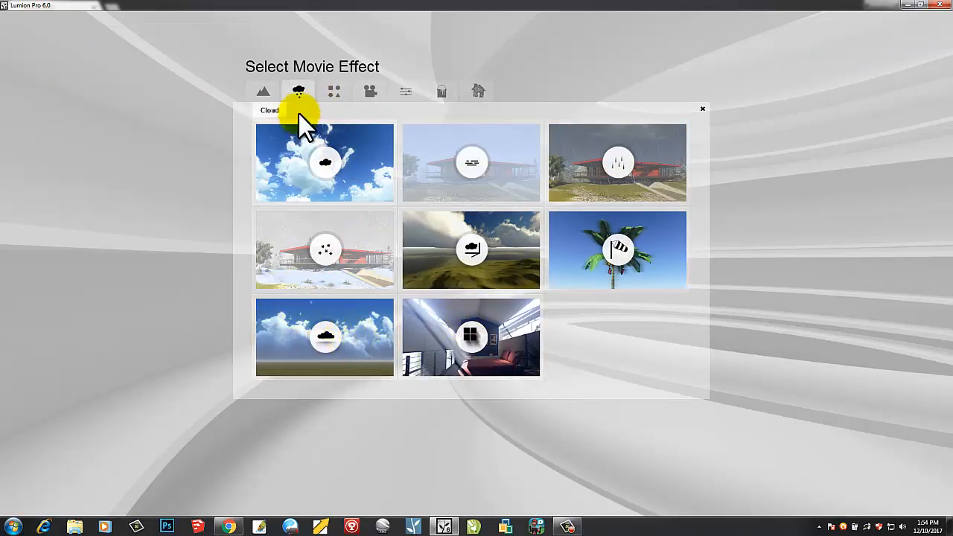
left_click(339, 89)
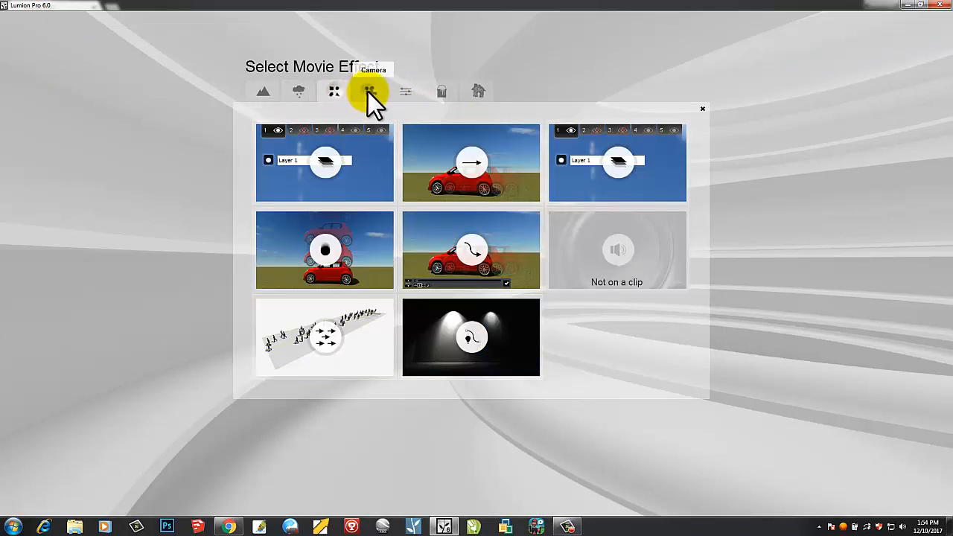
left_click(369, 92)
left_click(406, 92)
left_click(436, 93)
left_click(476, 96)
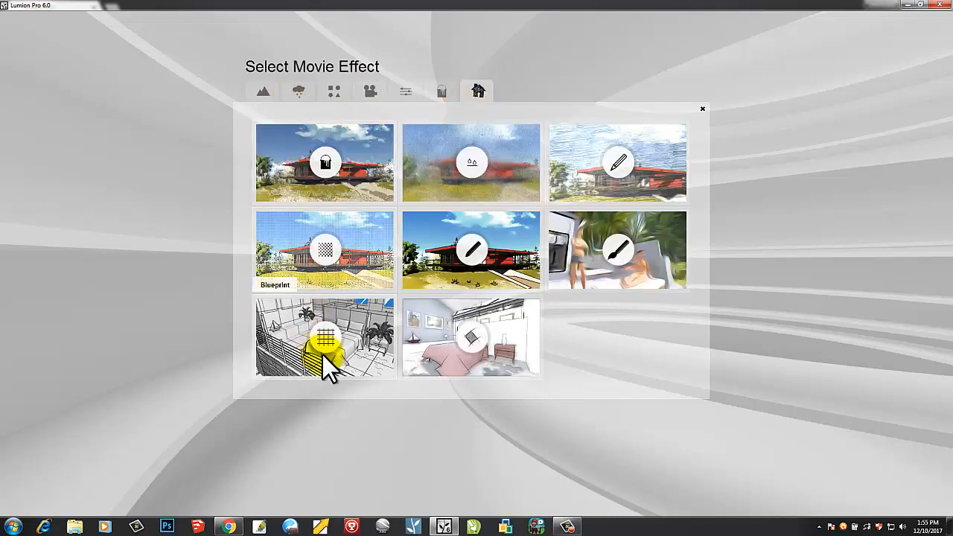
left_click(262, 90)
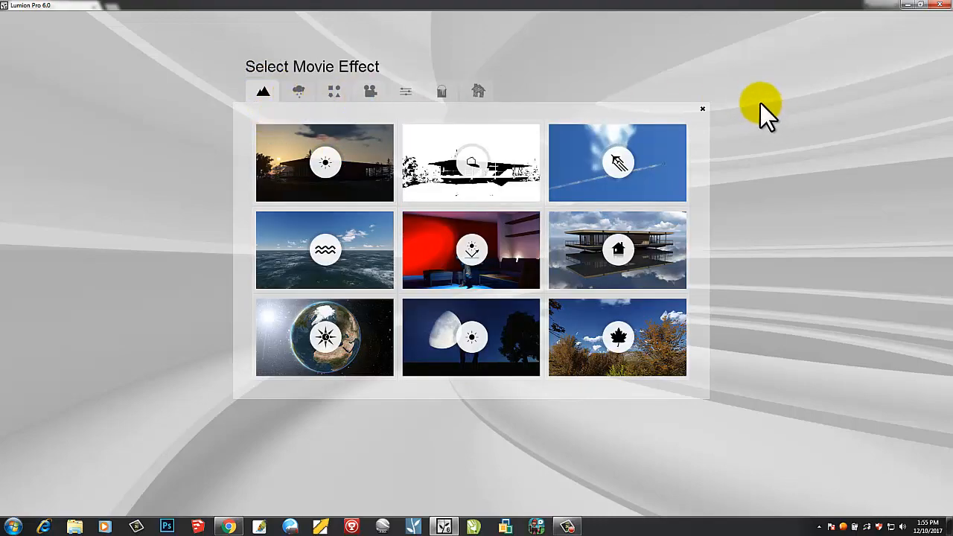
left_click(701, 111)
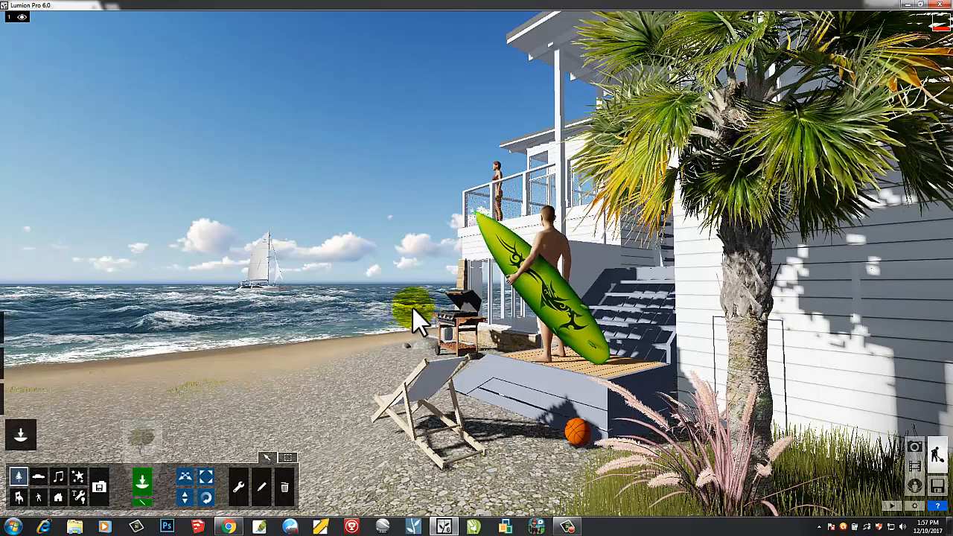
Step: Fly around the scene in Build mode from the surfer's side to face the front of the beach house
right_click_drag(412, 306, 428, 316)
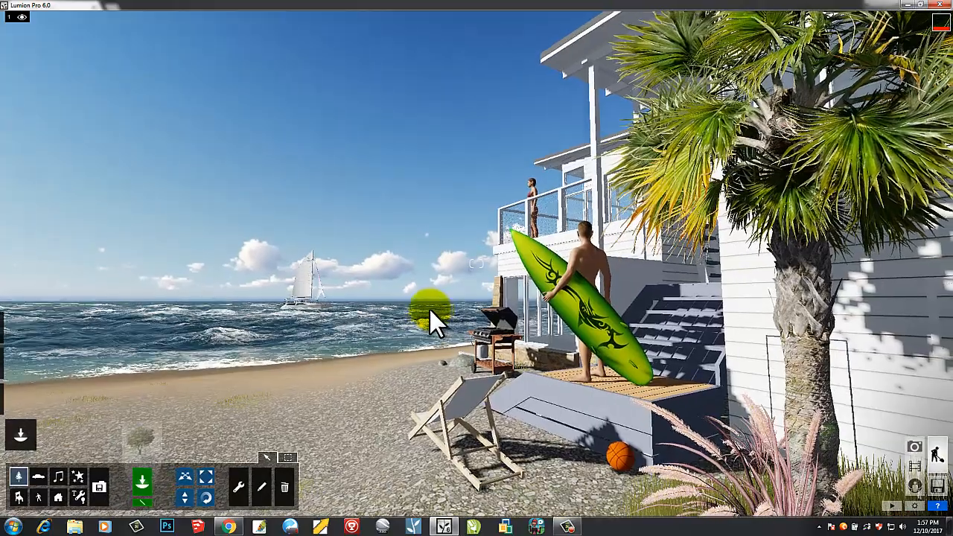
middle_click_drag(429, 310, 493, 341)
key("a")
right_click_drag(493, 341, 362, 341)
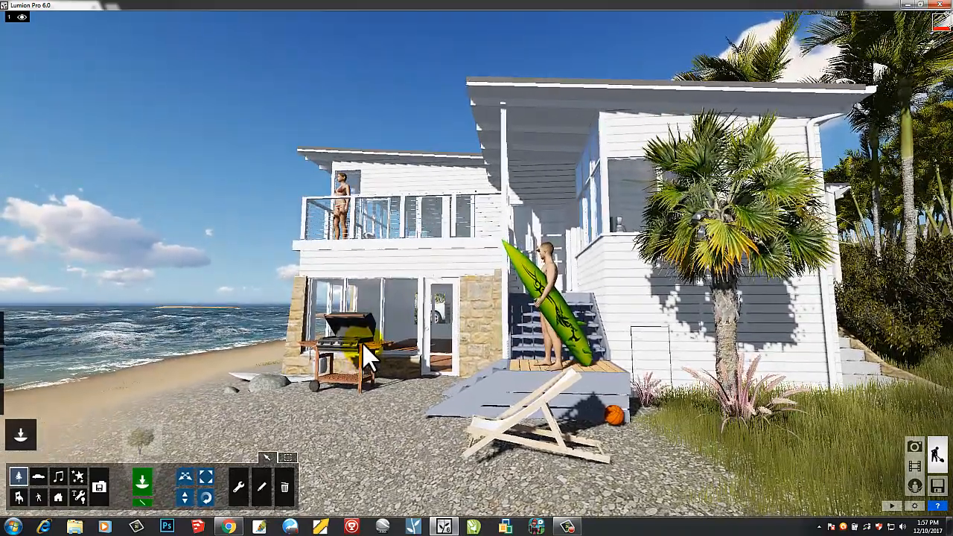